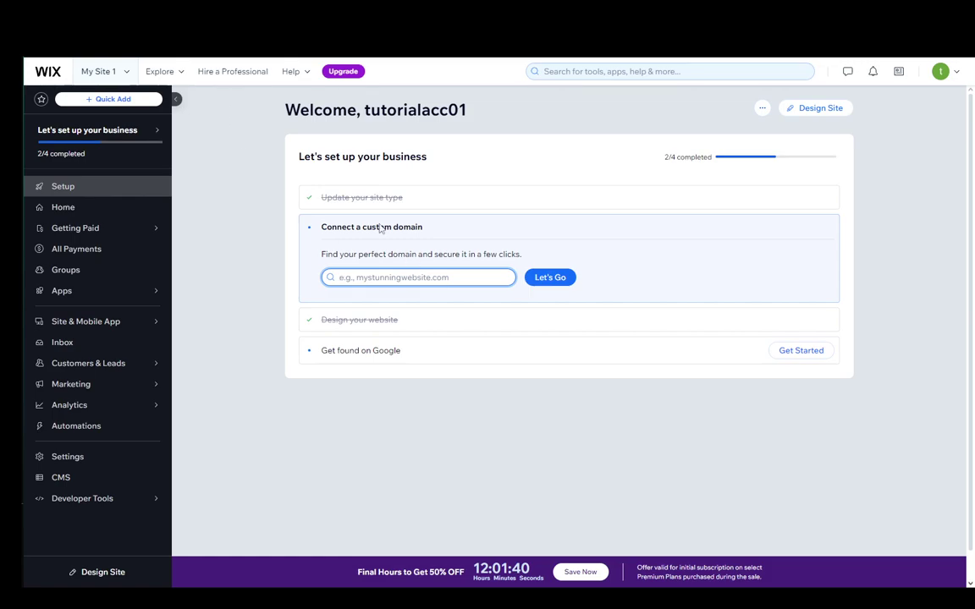
Step: Start creating a new site and begin the AI setup chat
left_click(99, 75)
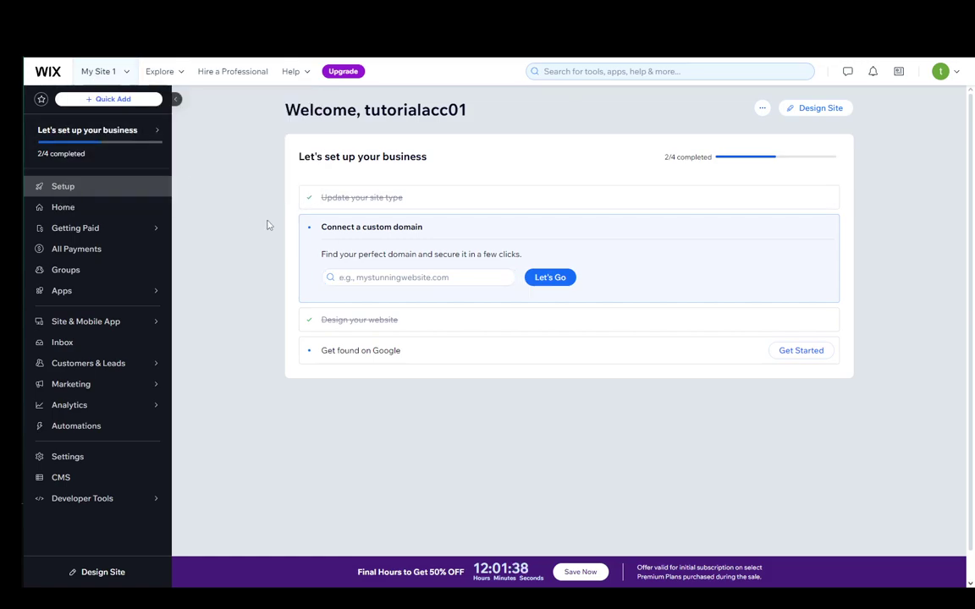
left_click(100, 73)
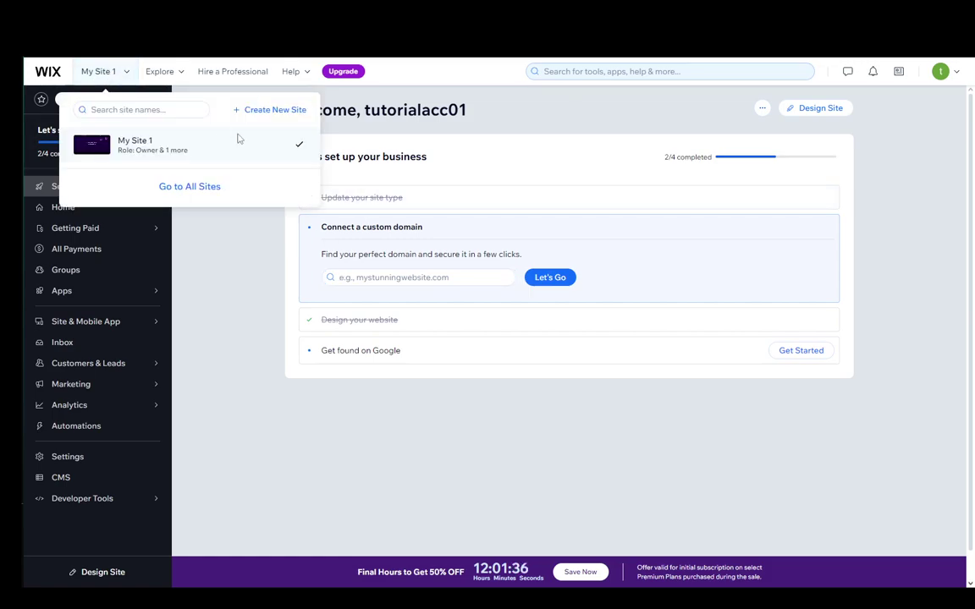
left_click(276, 112)
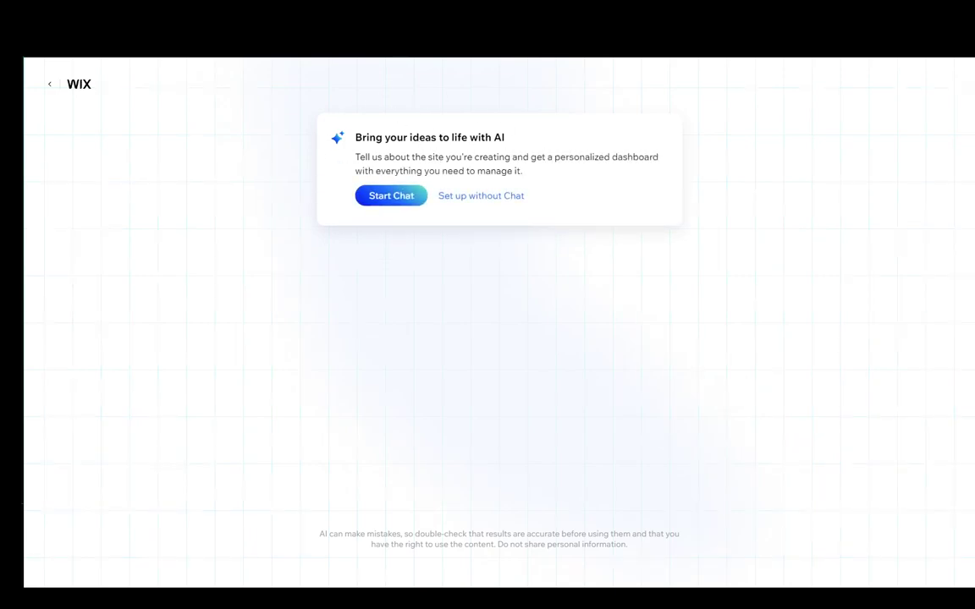
left_click(415, 203)
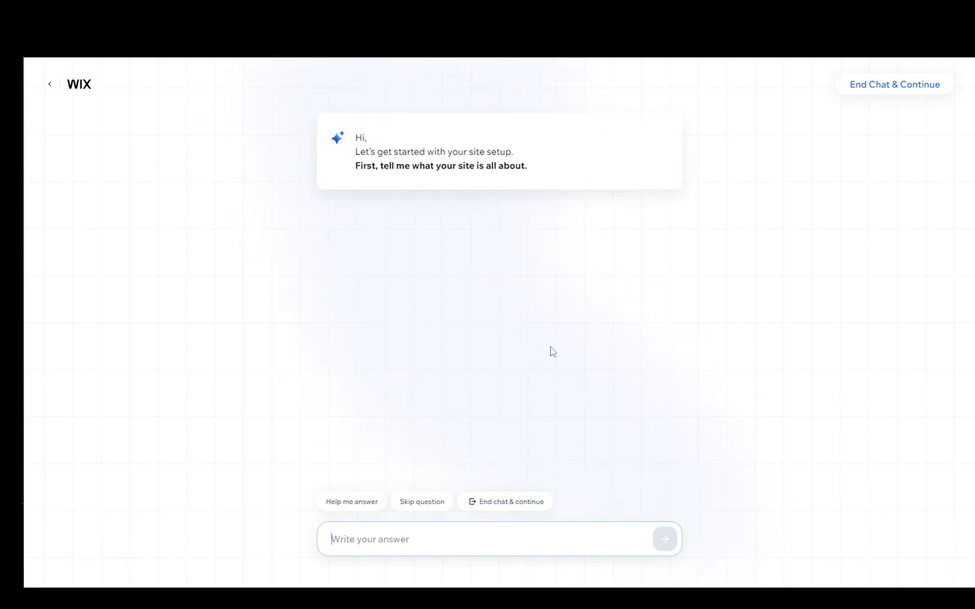
Step: Tell the setup chat "I want to create an online storefront" and name the store TutorialStore
type("I want to create an online storefront")
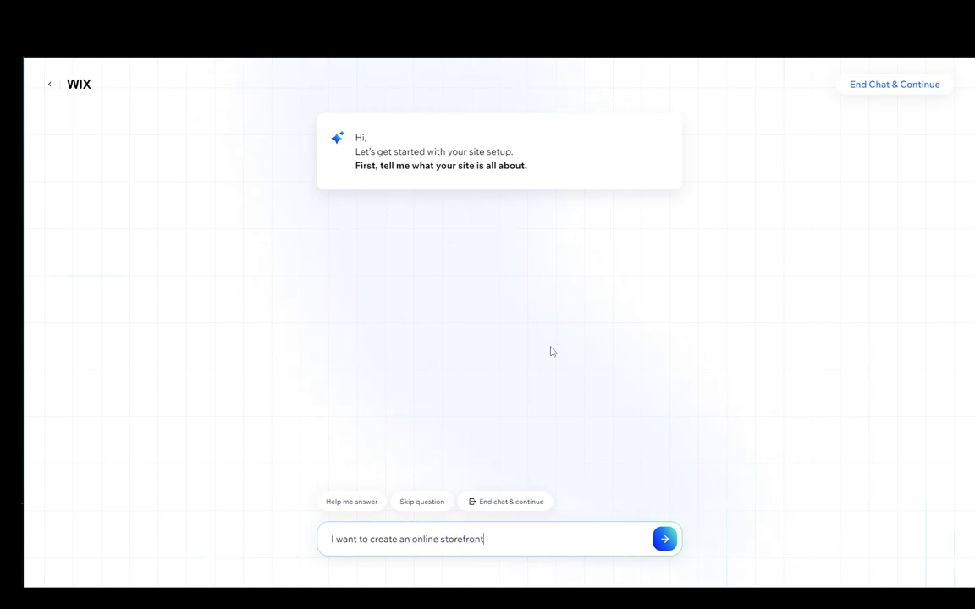
key("Return")
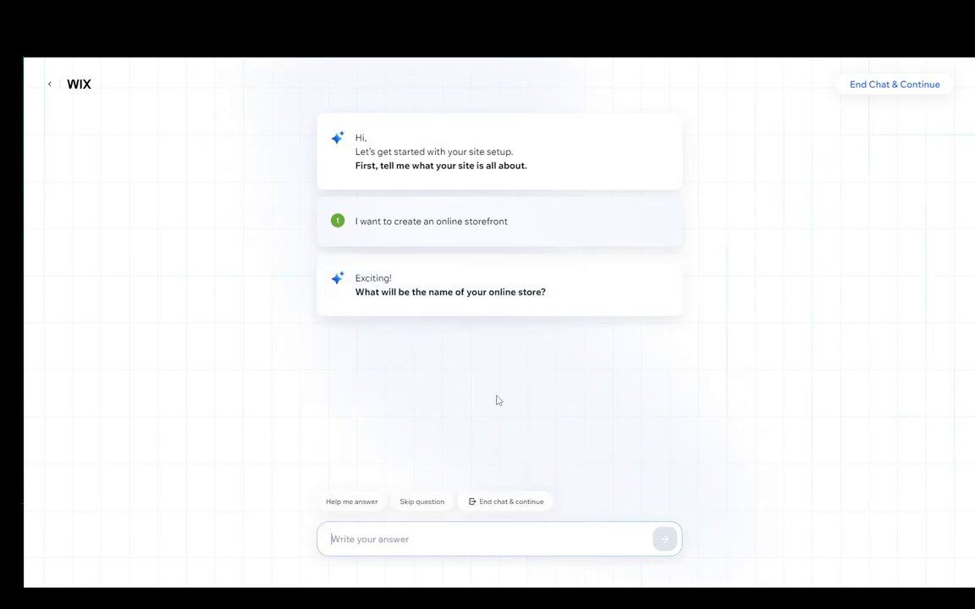
type("TutorialStore")
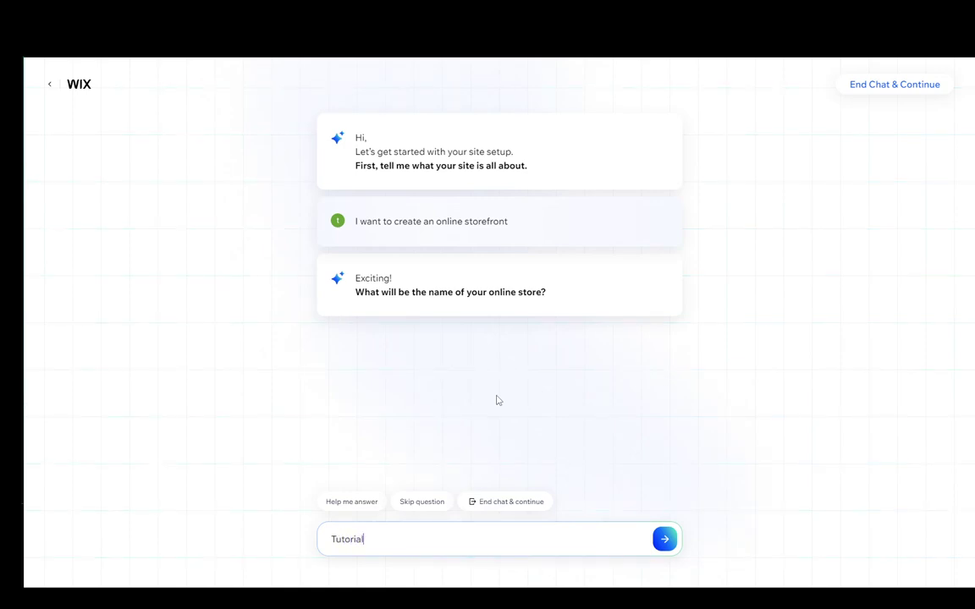
left_click(666, 540)
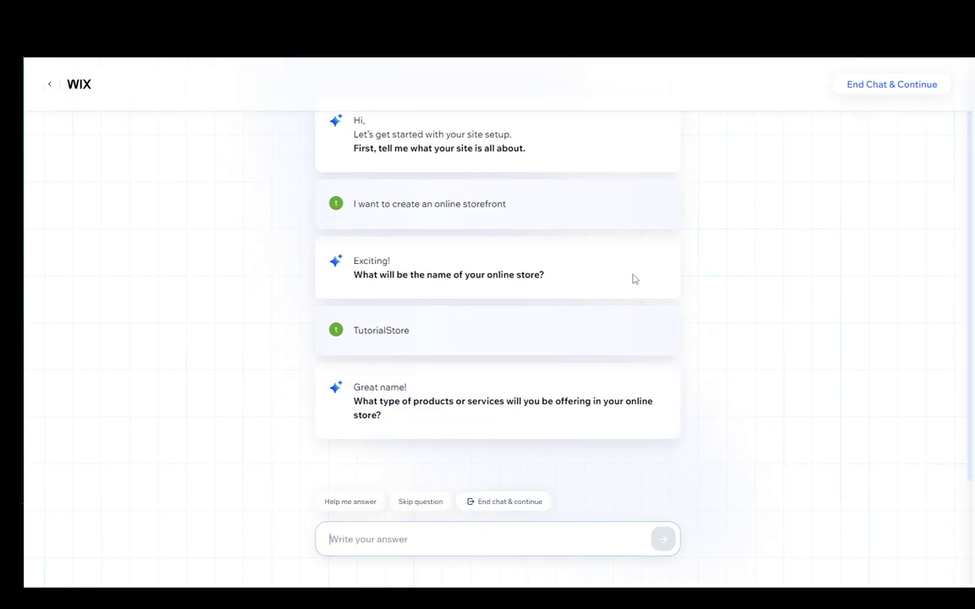
Step: Answer the chat with "Cosmetic products" as the product type and "Expand into new lines" as the sales goal
type("Cosmetic products")
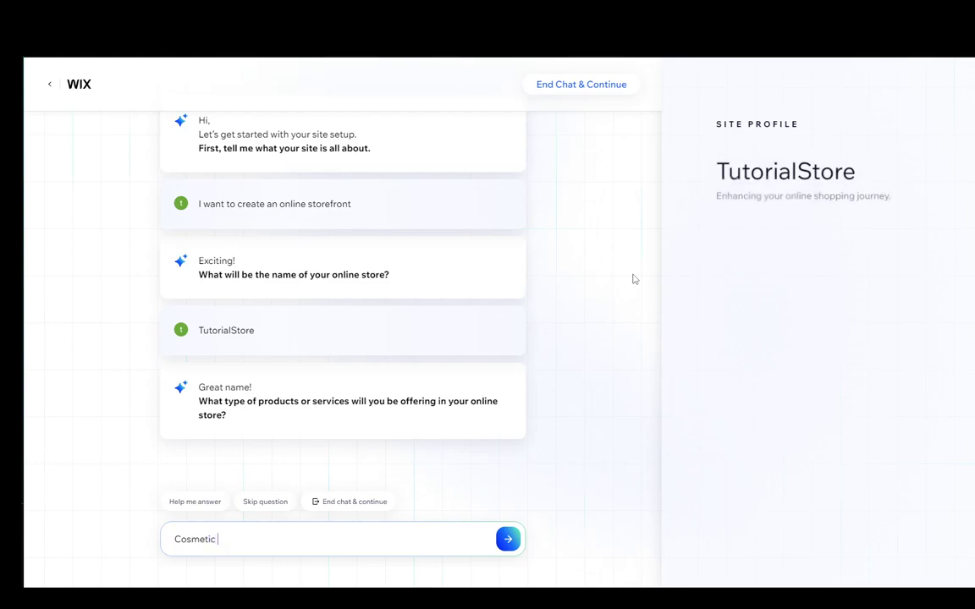
left_click(508, 539)
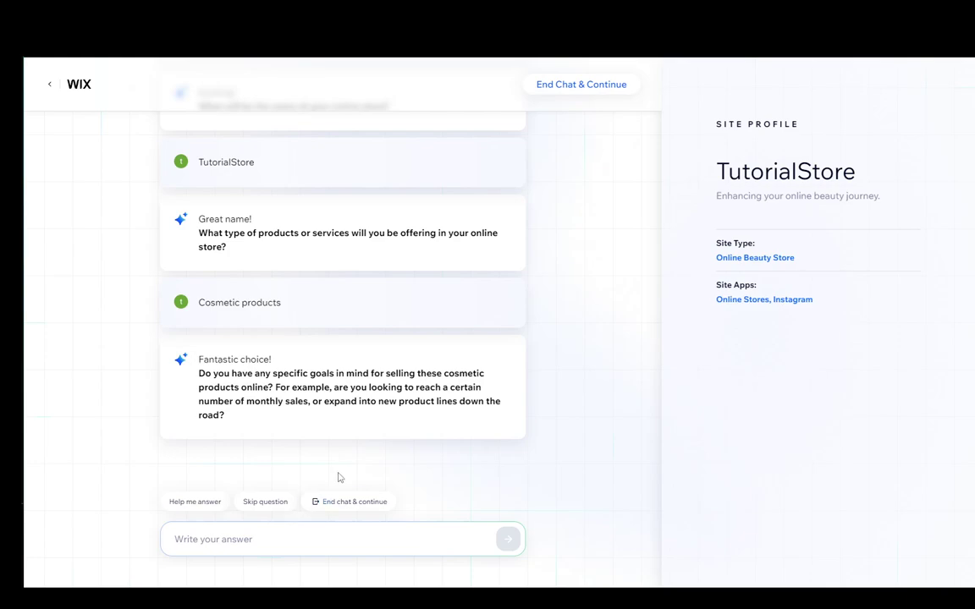
type("Expand into new")
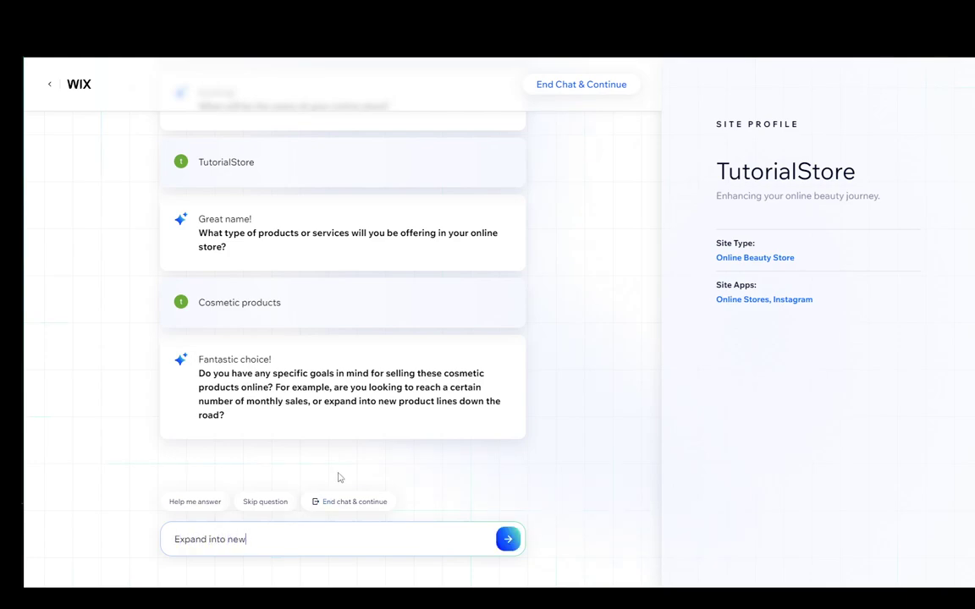
type(" lines")
key("Return")
right_click(316, 300)
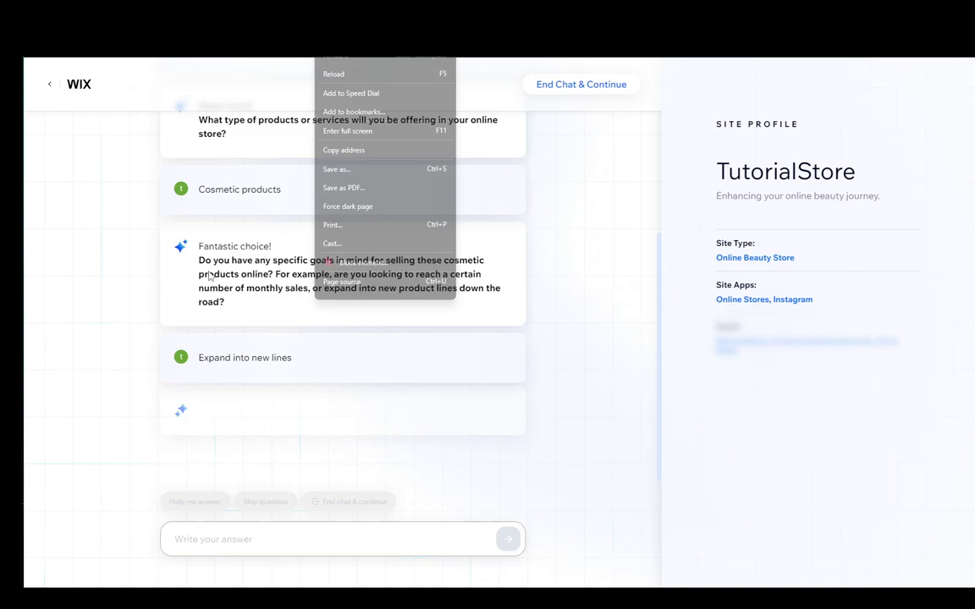
left_click(477, 332)
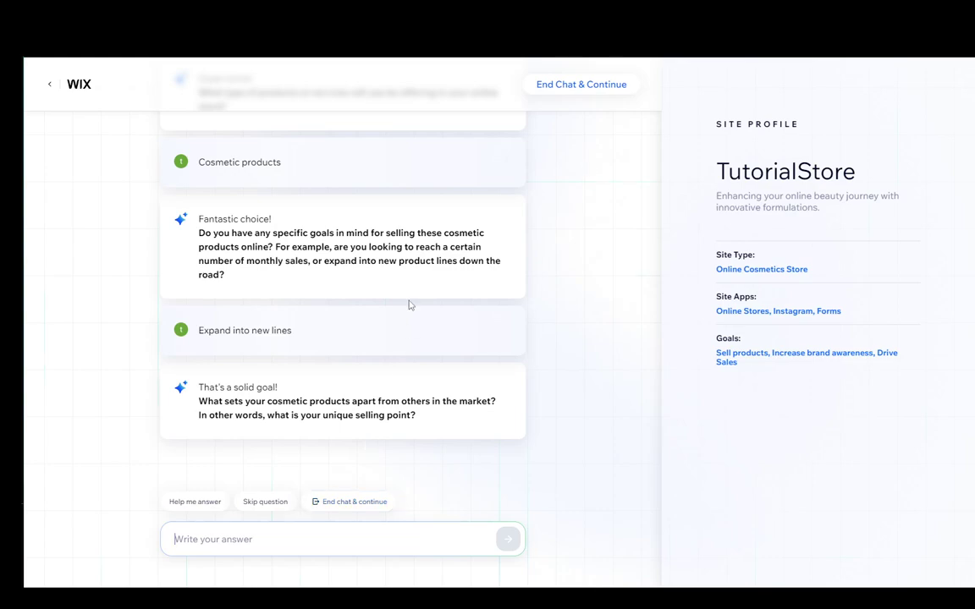
Step: Give "Best quality to cost ratio" as the unique selling point and "New" as the time in the cosmetic business
type("Best quality to cost ratio")
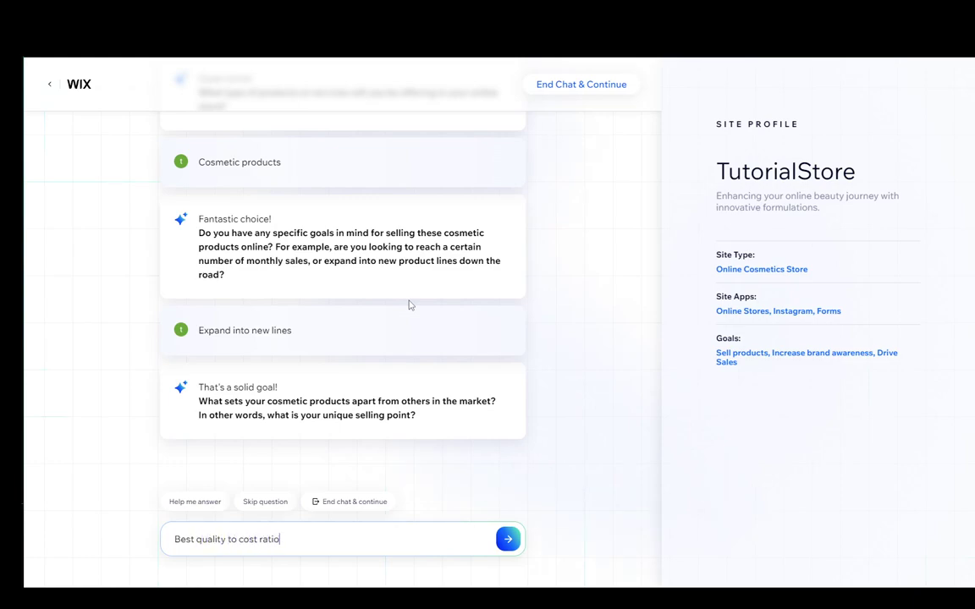
key("Return")
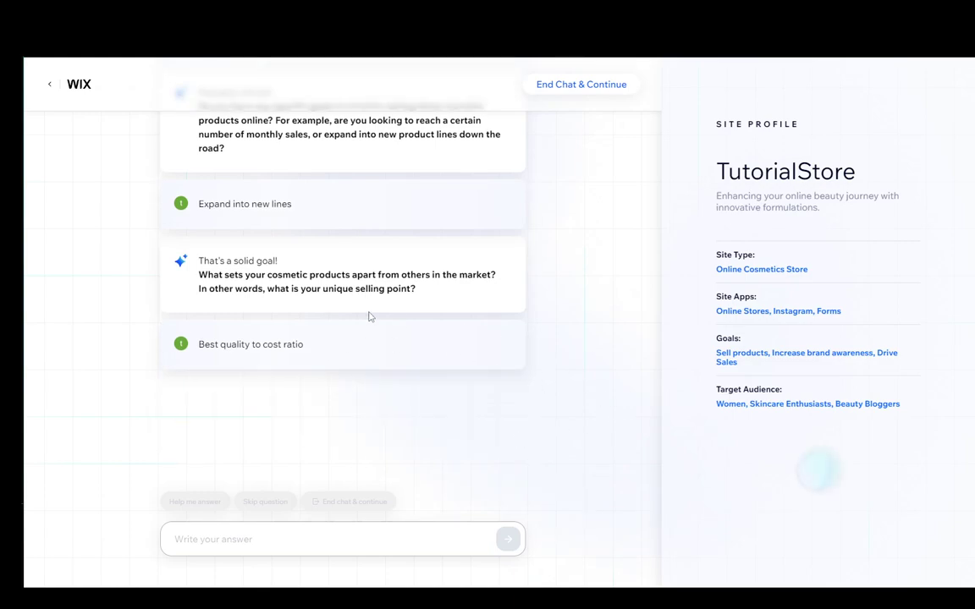
left_click(293, 536)
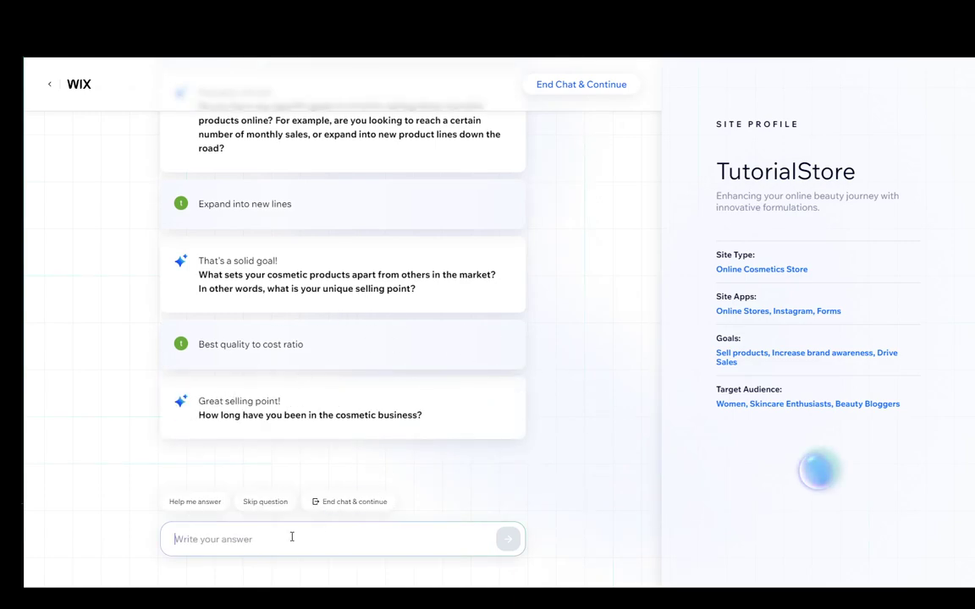
type("New")
key("Return")
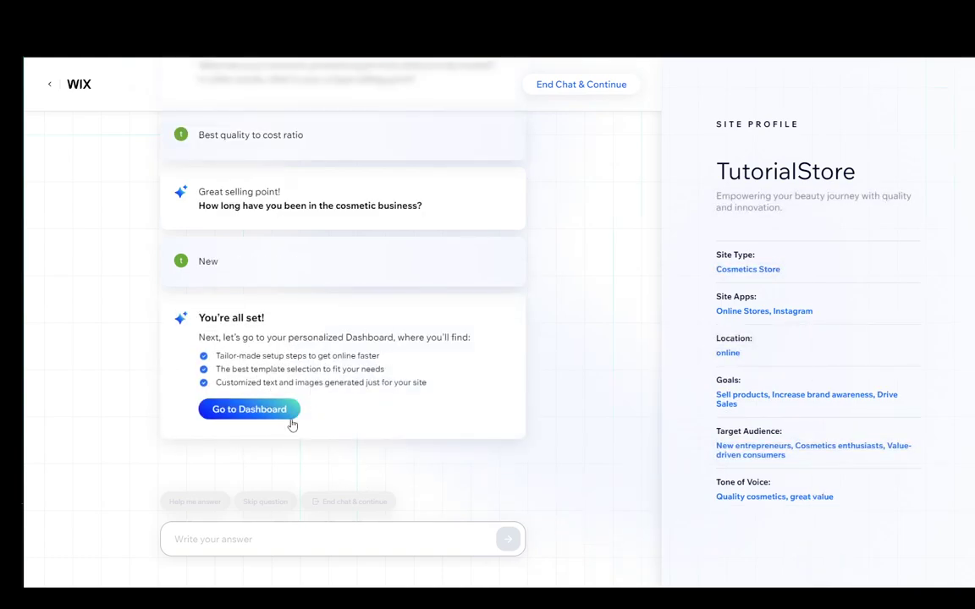
Step: Go to the new store's dashboard and open its website page with the recommended templates
left_click(245, 409)
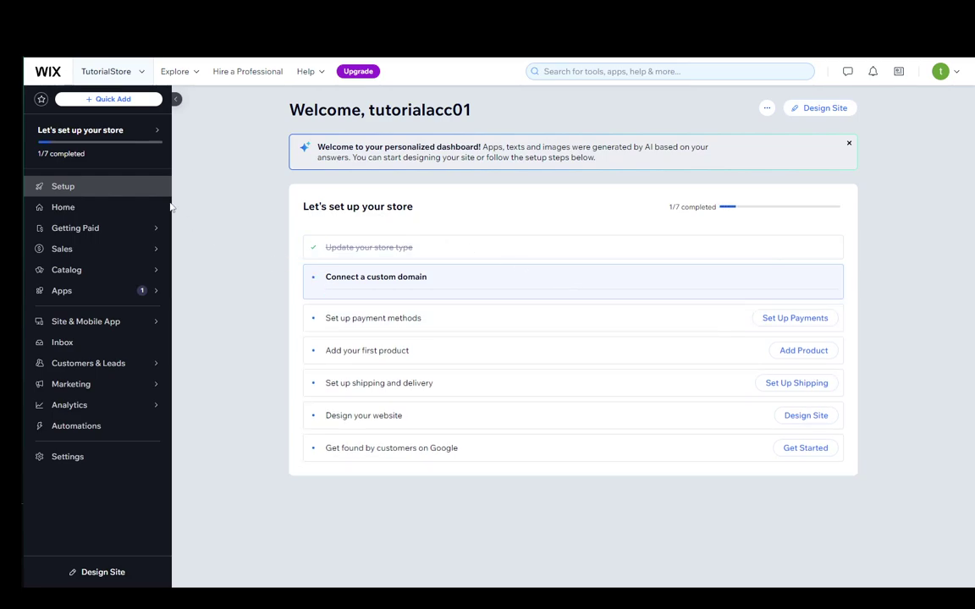
mouse_move(100, 328)
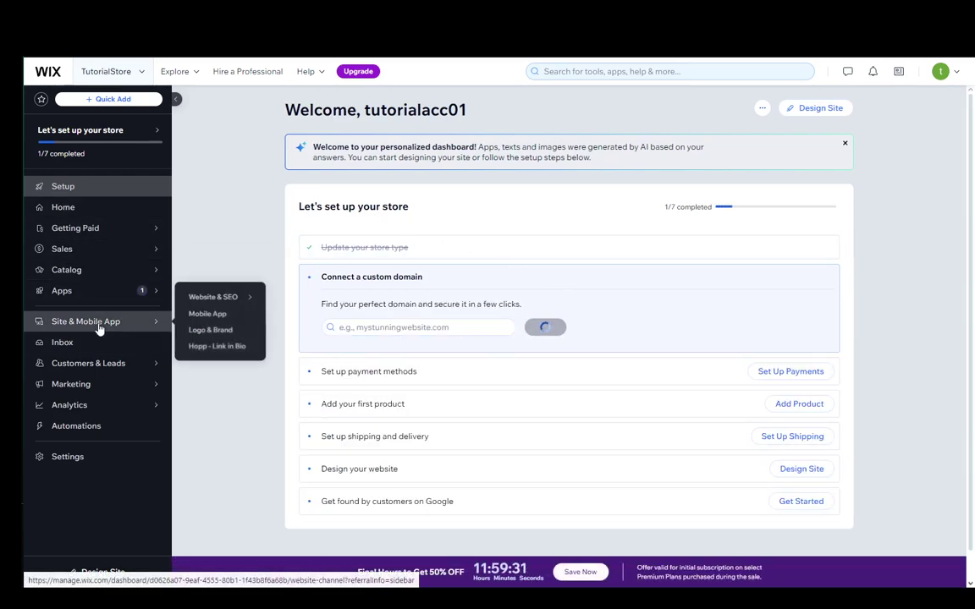
left_click(222, 297)
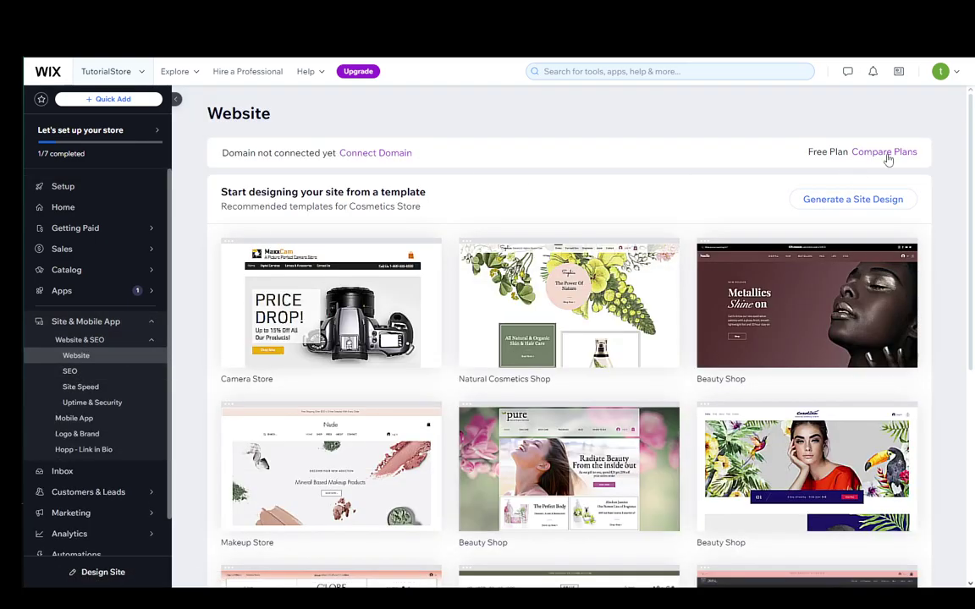
Step: Pick the Beauty Supply Store template from the recommended templates and open it for editing
left_click(864, 204)
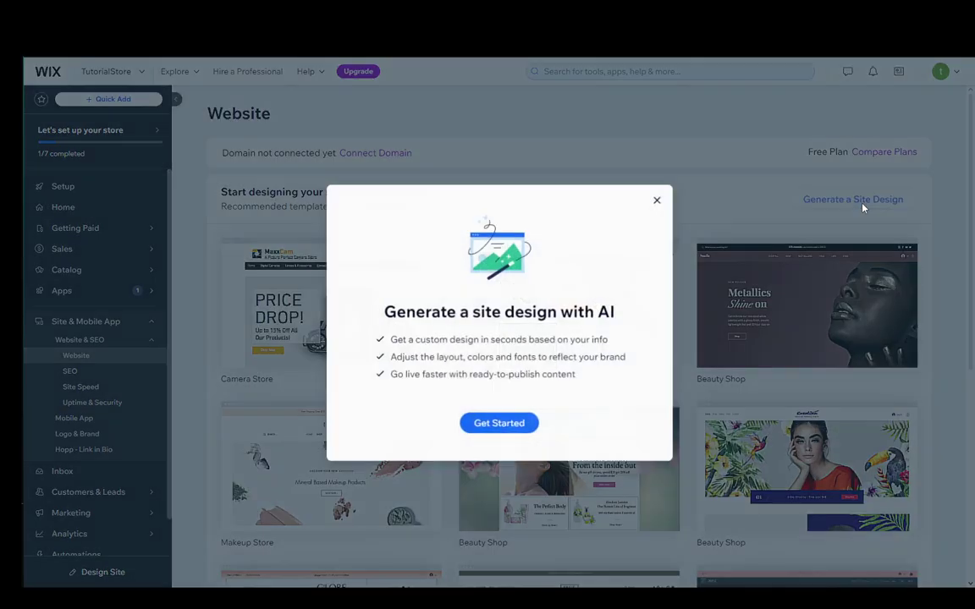
left_click(659, 200)
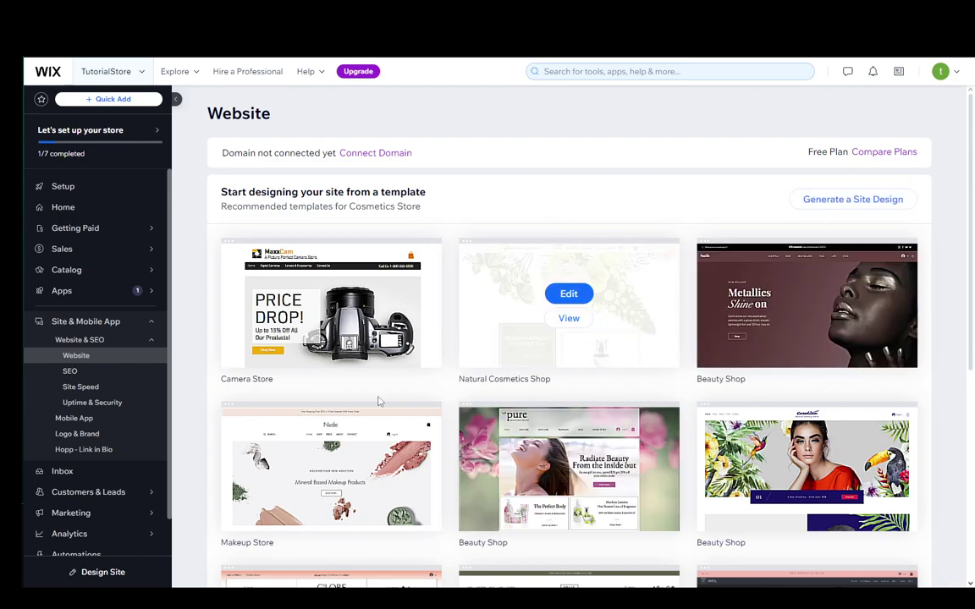
scroll(379, 401, "down", 2)
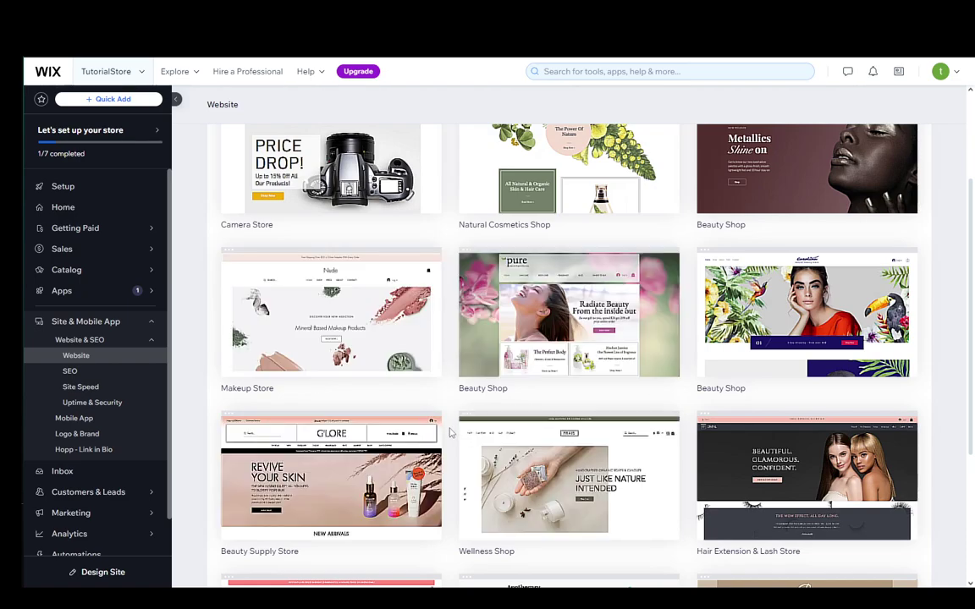
scroll(348, 374, "down", 1)
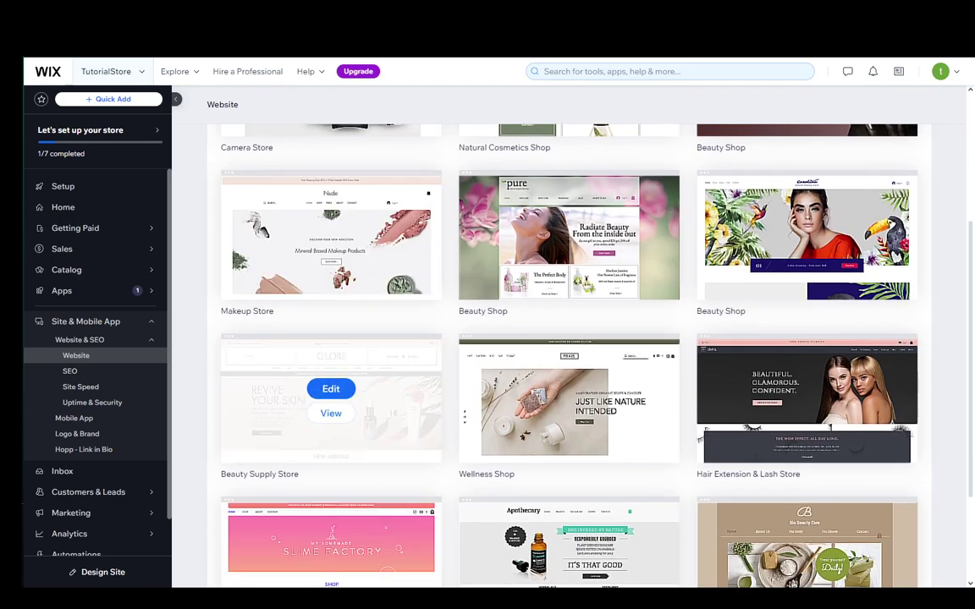
left_click(347, 388)
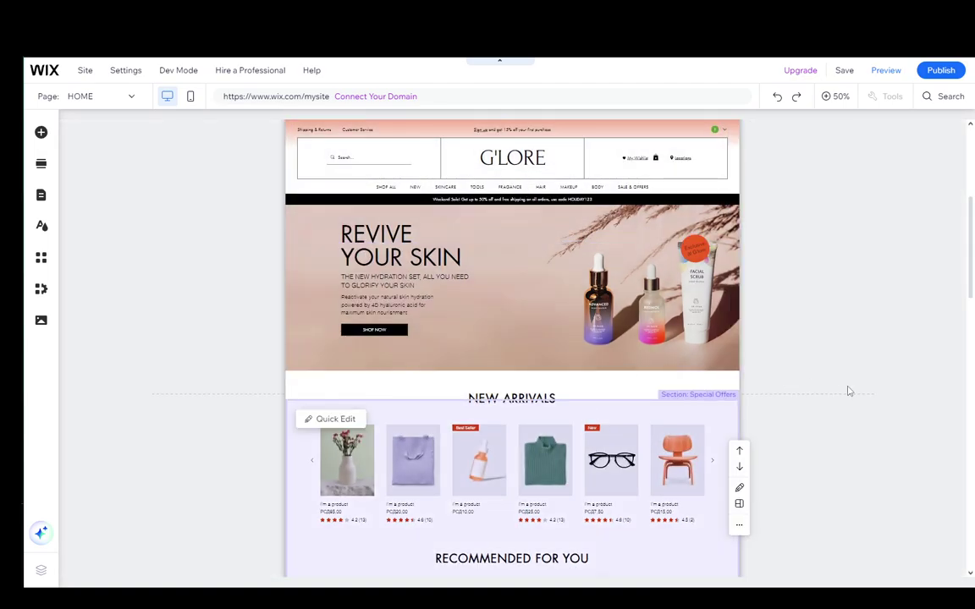
Step: Examine the template's home page from the welcome banner through the product, offer and category sections to the footer
scroll(501, 175, "down", 3)
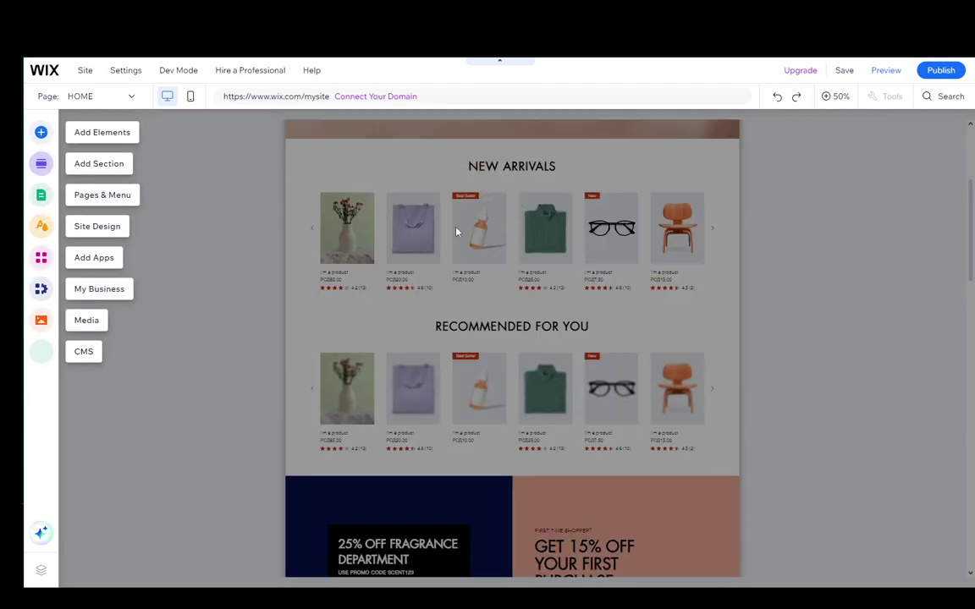
scroll(546, 319, "up", 2)
scroll(546, 318, "down", 7)
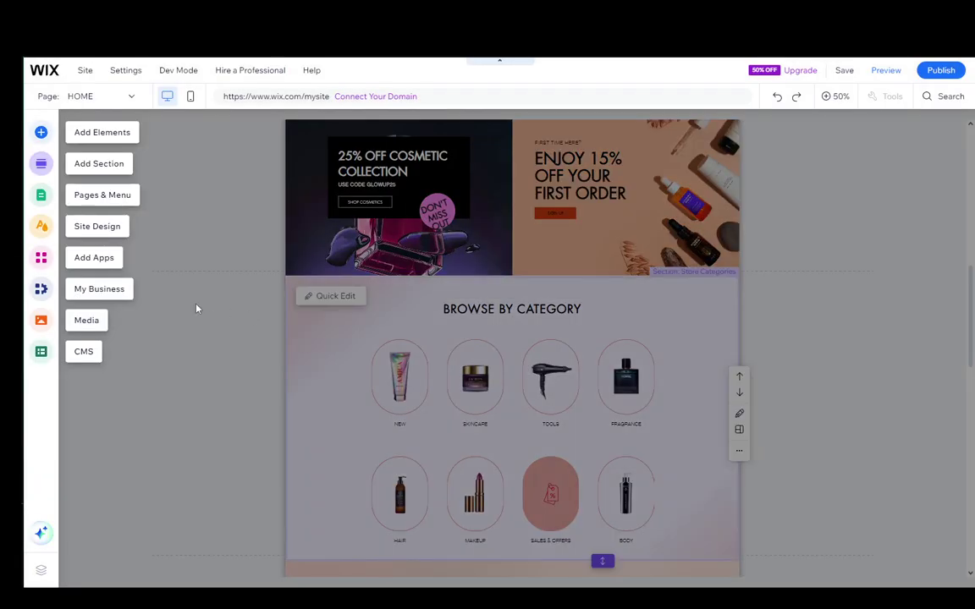
scroll(411, 432, "up", 8)
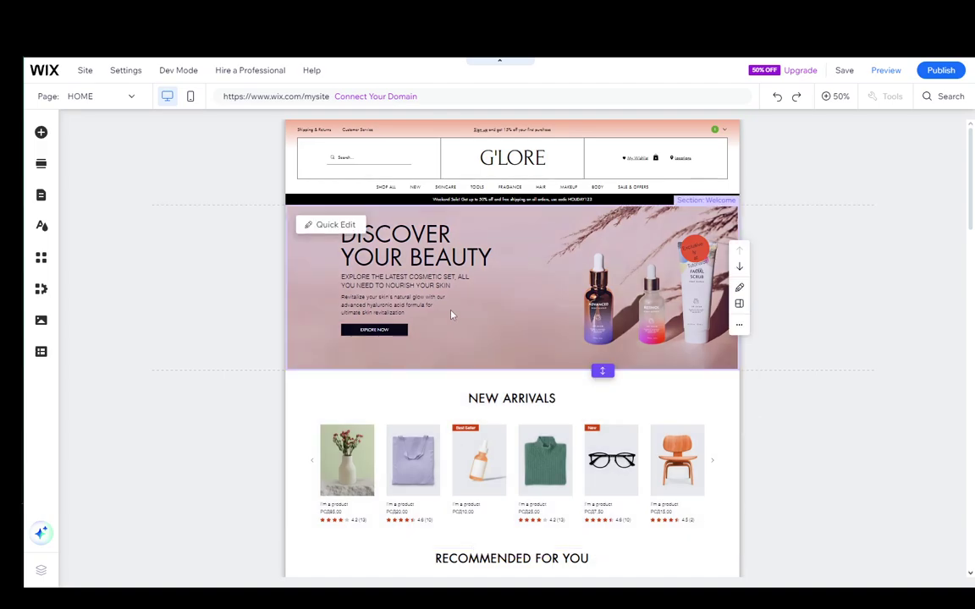
scroll(453, 311, "down", 2)
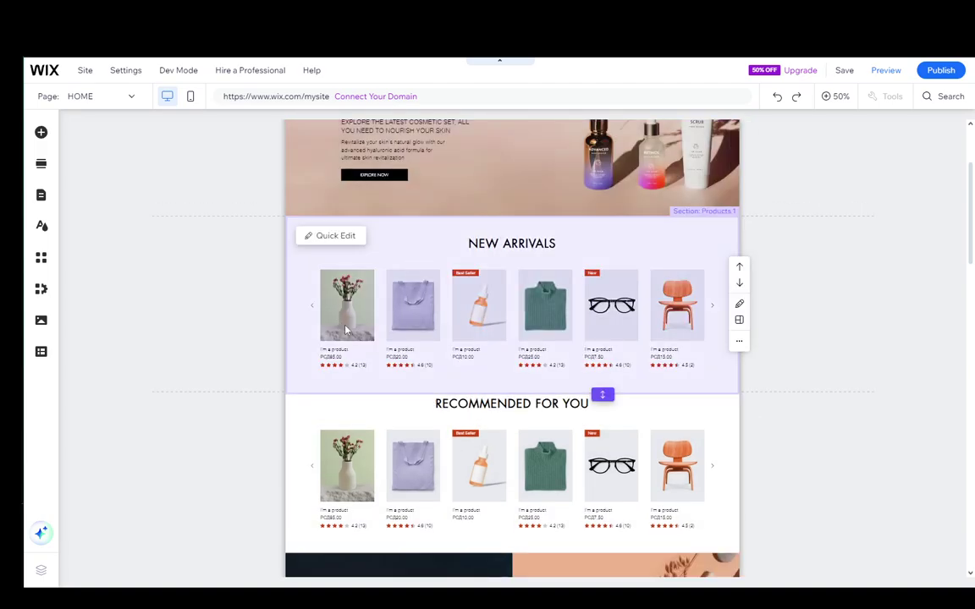
scroll(441, 326, "up", 2)
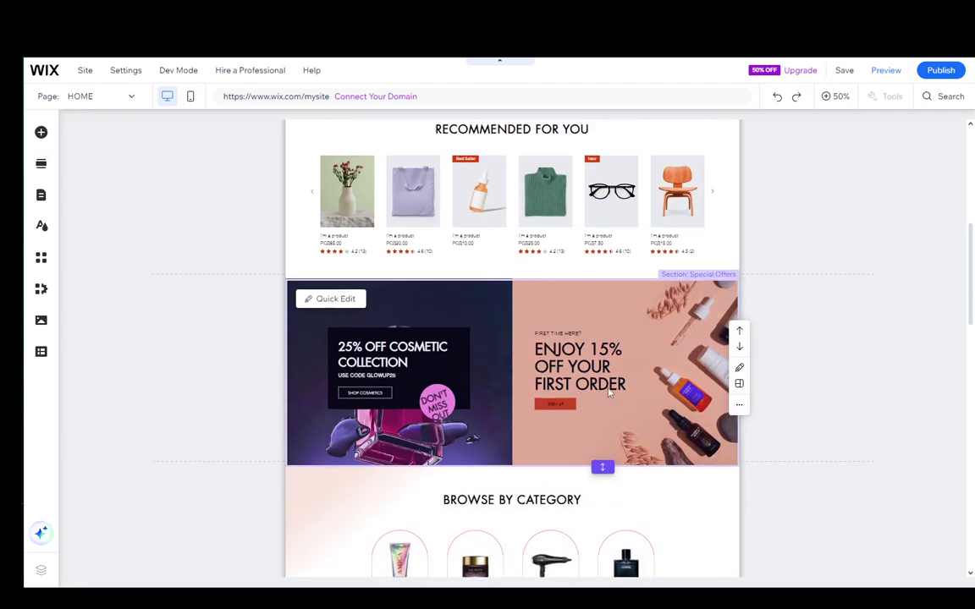
scroll(617, 241, "down", 5)
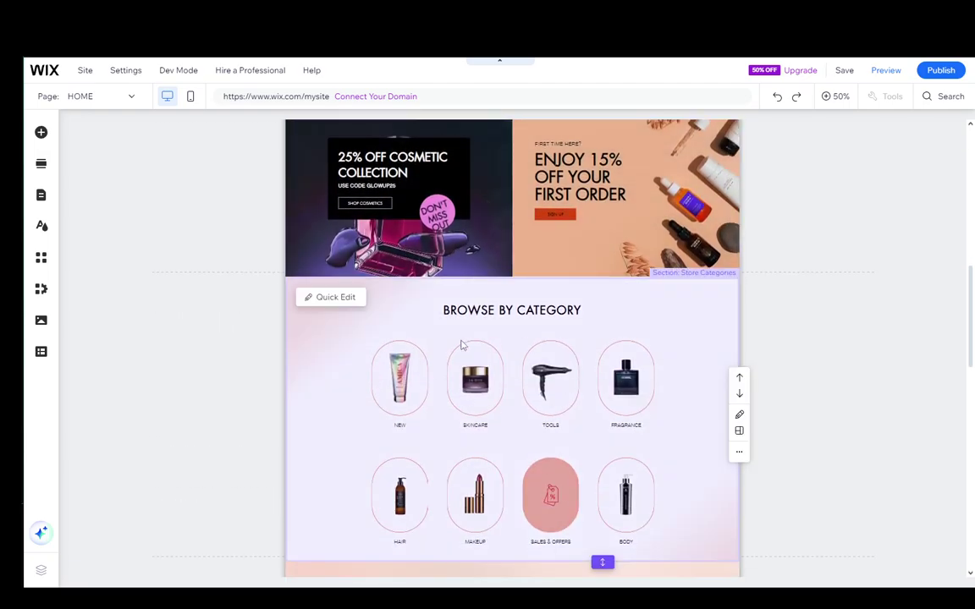
scroll(460, 344, "down", 5)
scroll(487, 246, "down", 8)
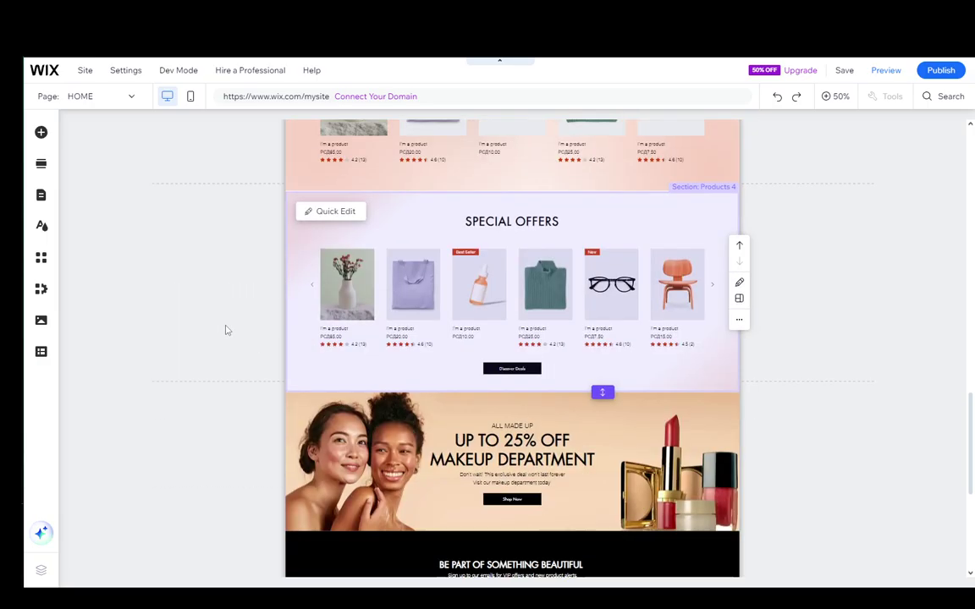
scroll(417, 434, "up", 4)
scroll(418, 434, "up", 10)
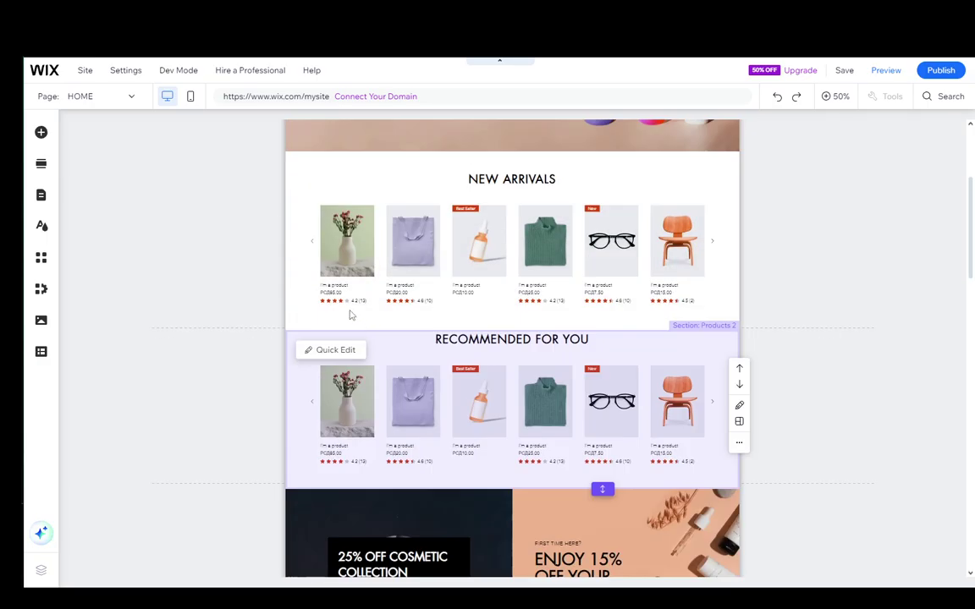
scroll(343, 335, "down", 3)
scroll(344, 333, "down", 8)
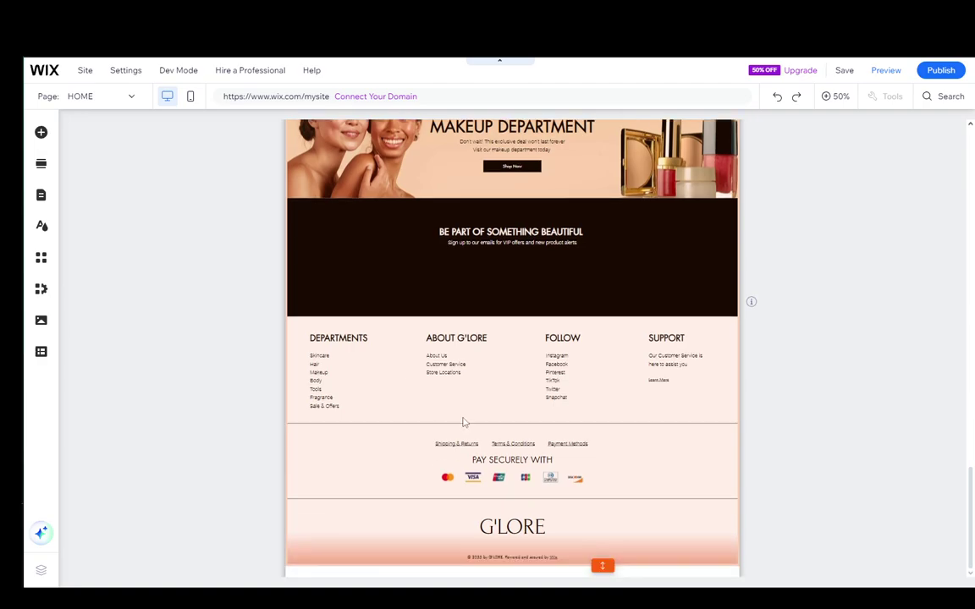
scroll(462, 420, "up", 8)
scroll(320, 365, "up", 6)
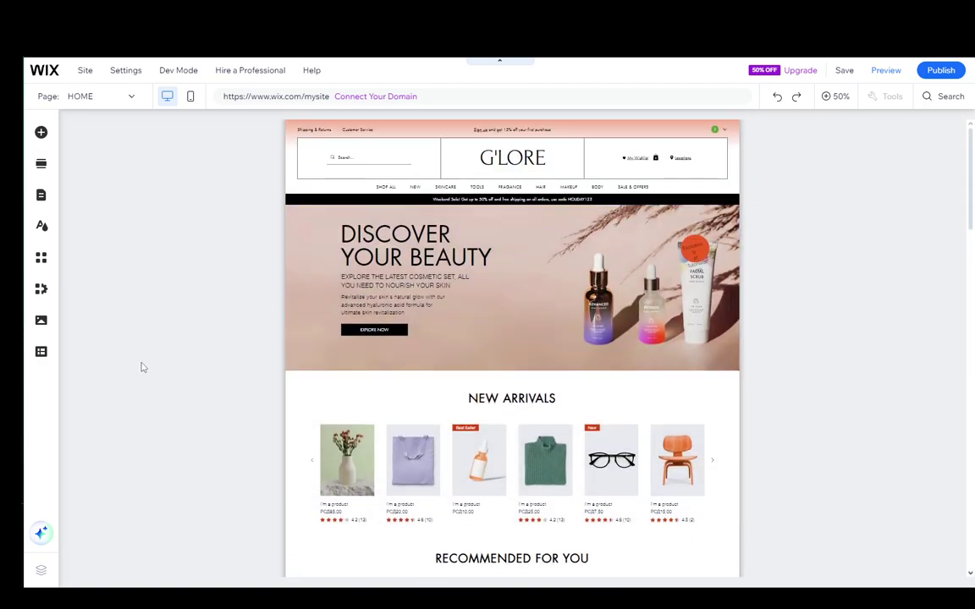